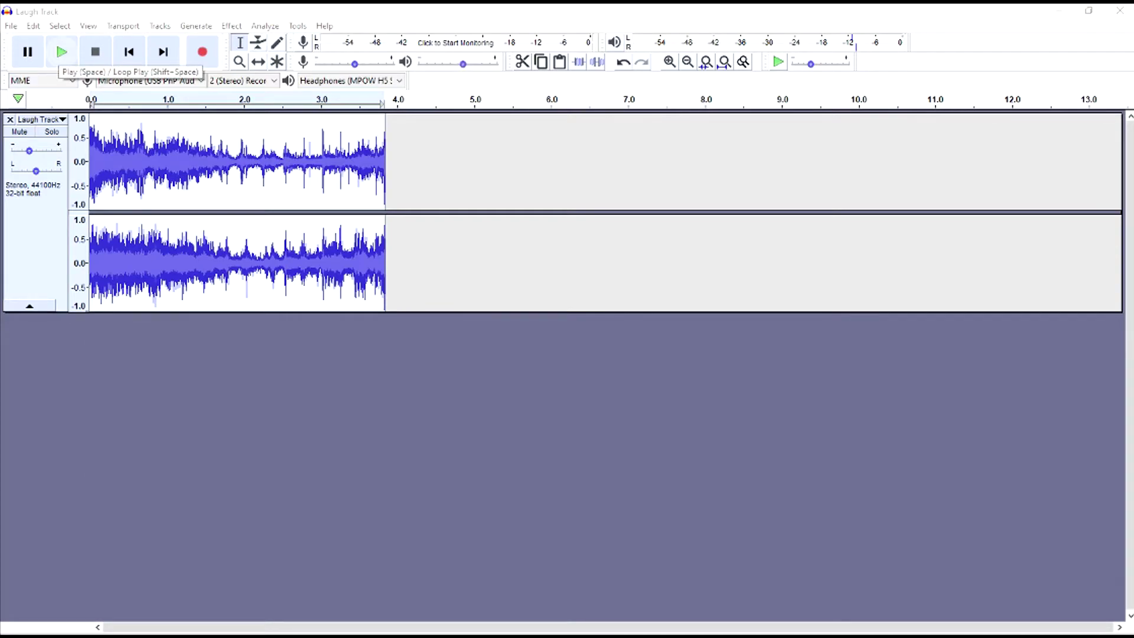
Play the laugh track and apply a Fade In to about its first 0.3 seconds.
{"action": "left_click", "coordinate": [62, 52]}
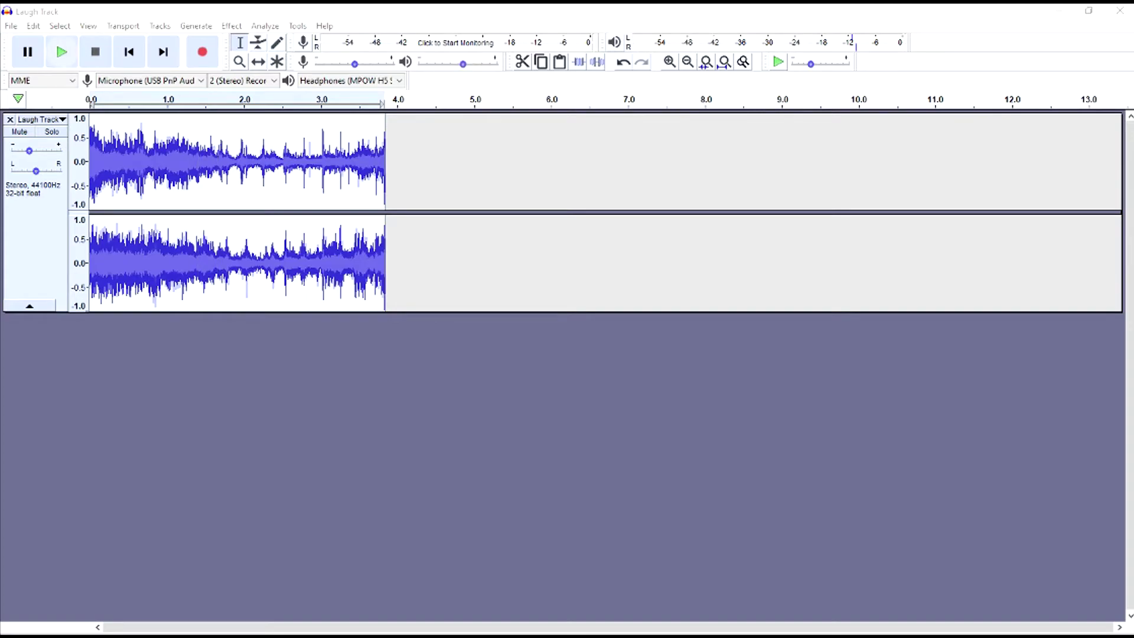
{"action": "left_click", "coordinate": [62, 52]}
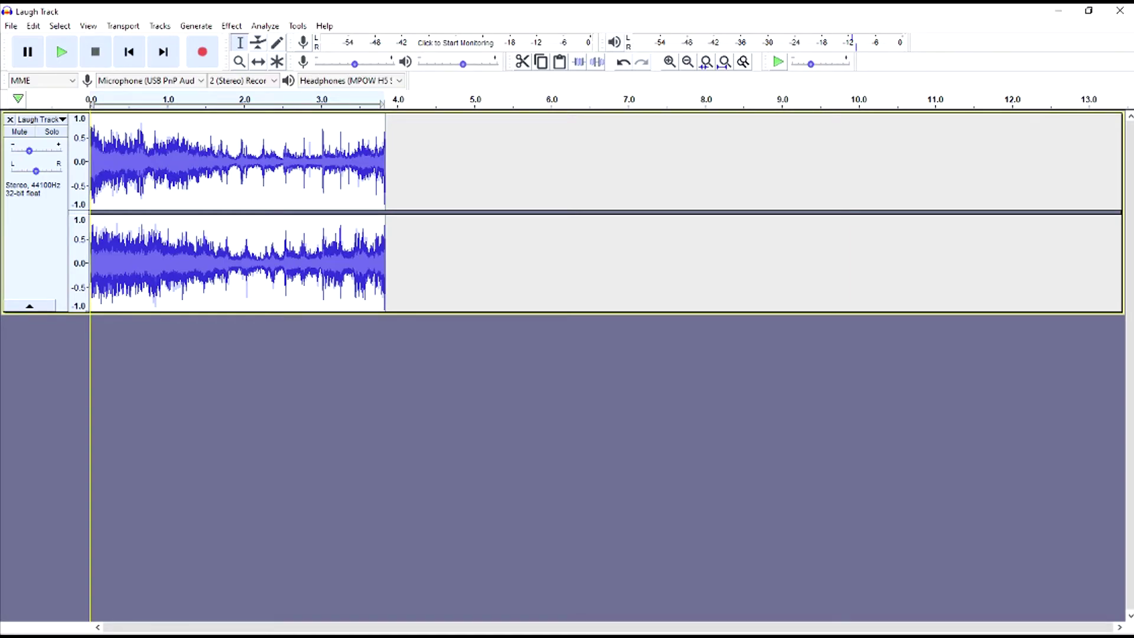
{"action": "left_click_drag", "start_coordinate": [112, 177], "coordinate": [90, 177]}
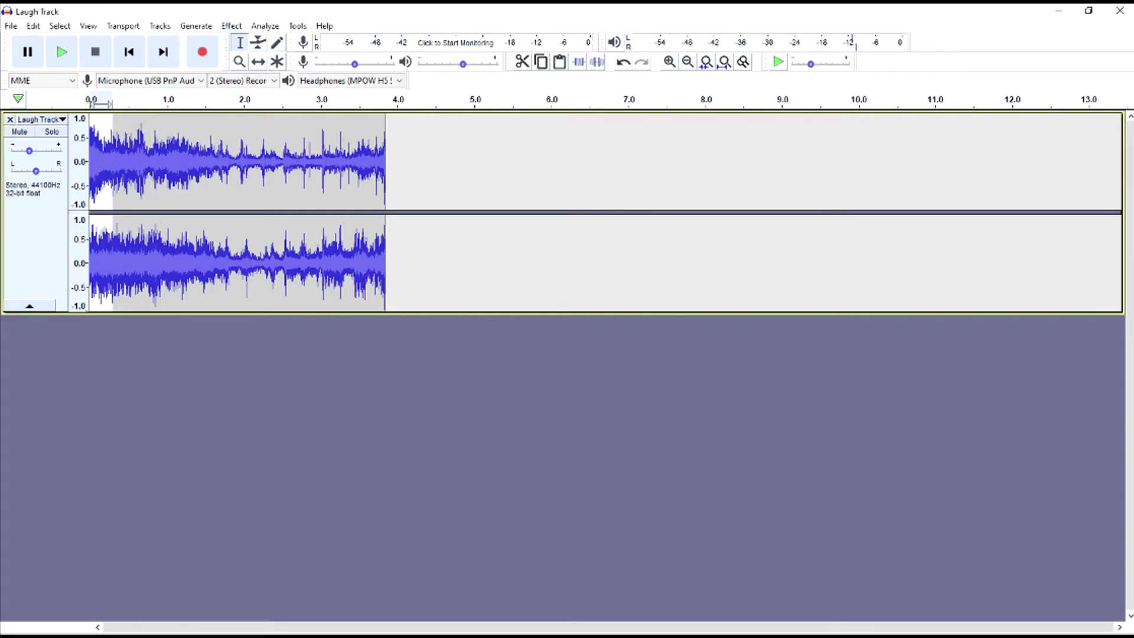
{"action": "key", "text": "alt+c"}
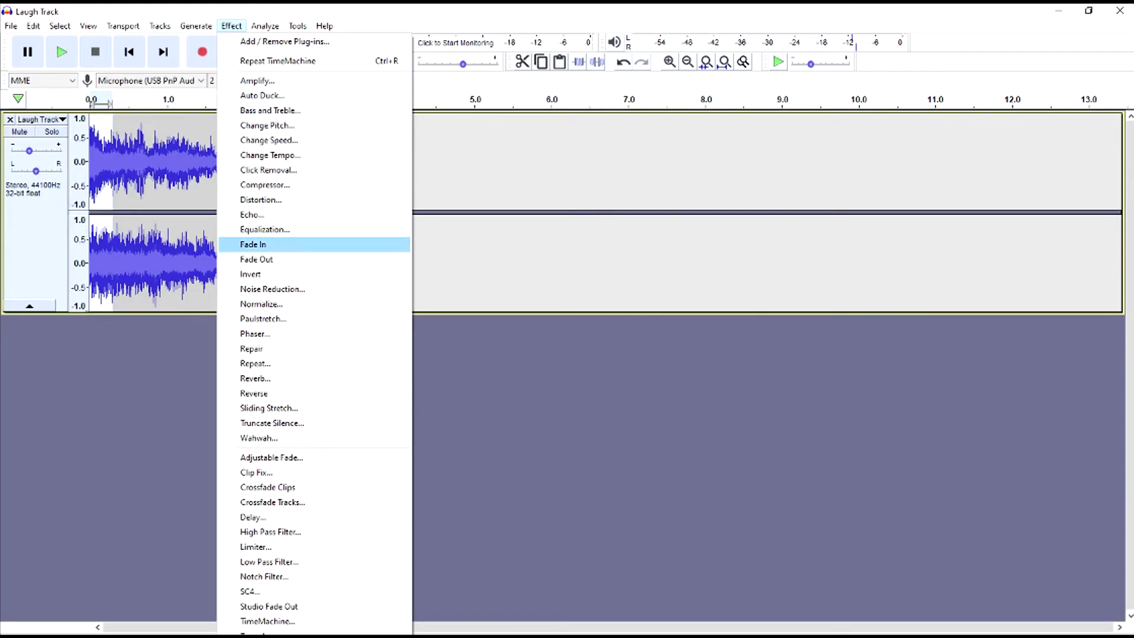
{"action": "key", "text": "Return"}
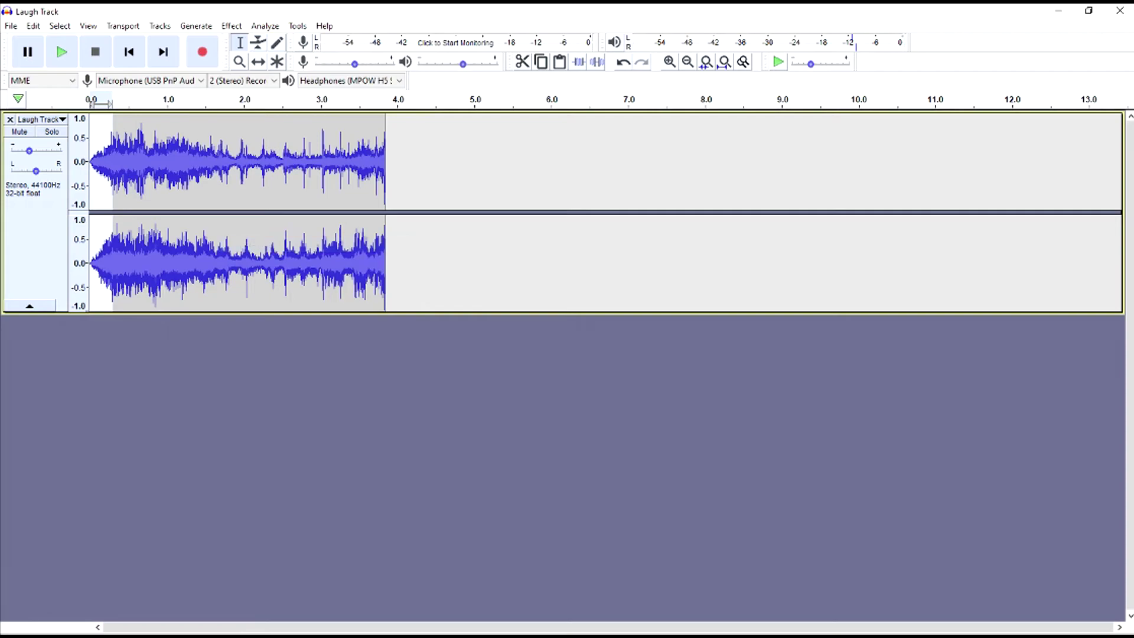
Play the whole laugh track from its start to listen to the fade-in, and stop playback.
{"action": "key", "text": "ctrl+a"}
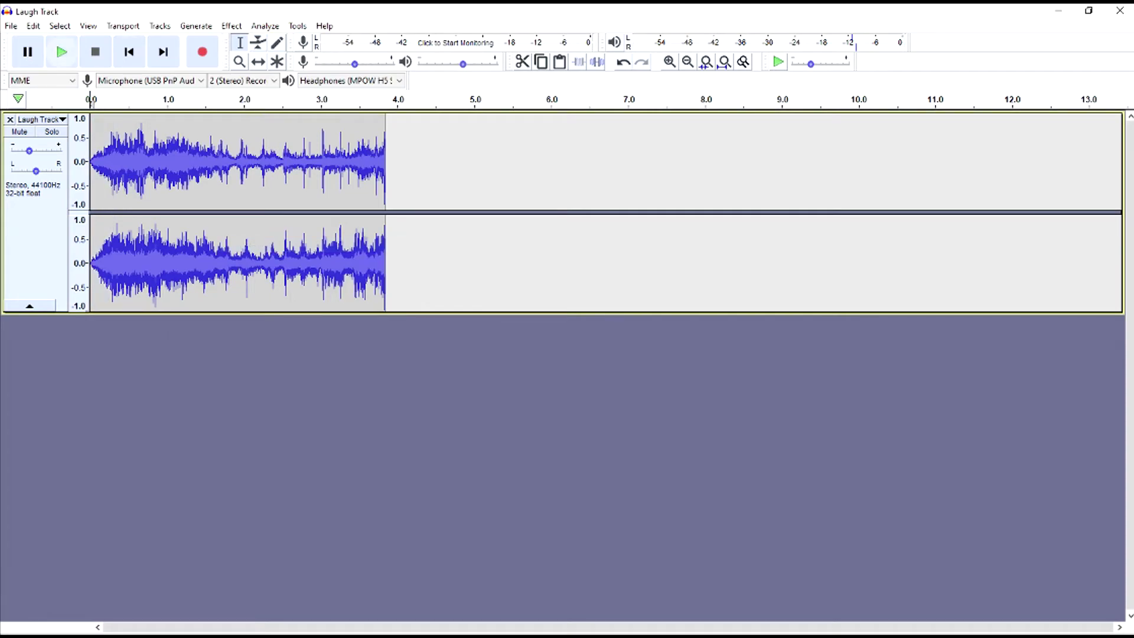
{"action": "key", "text": "space"}
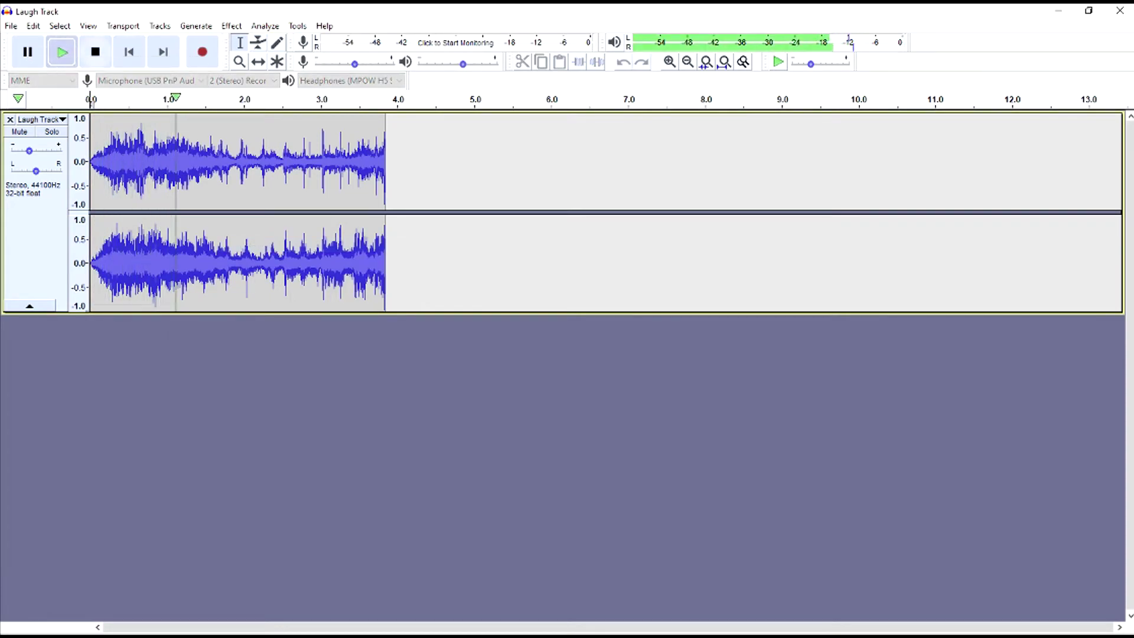
{"action": "key", "text": "space"}
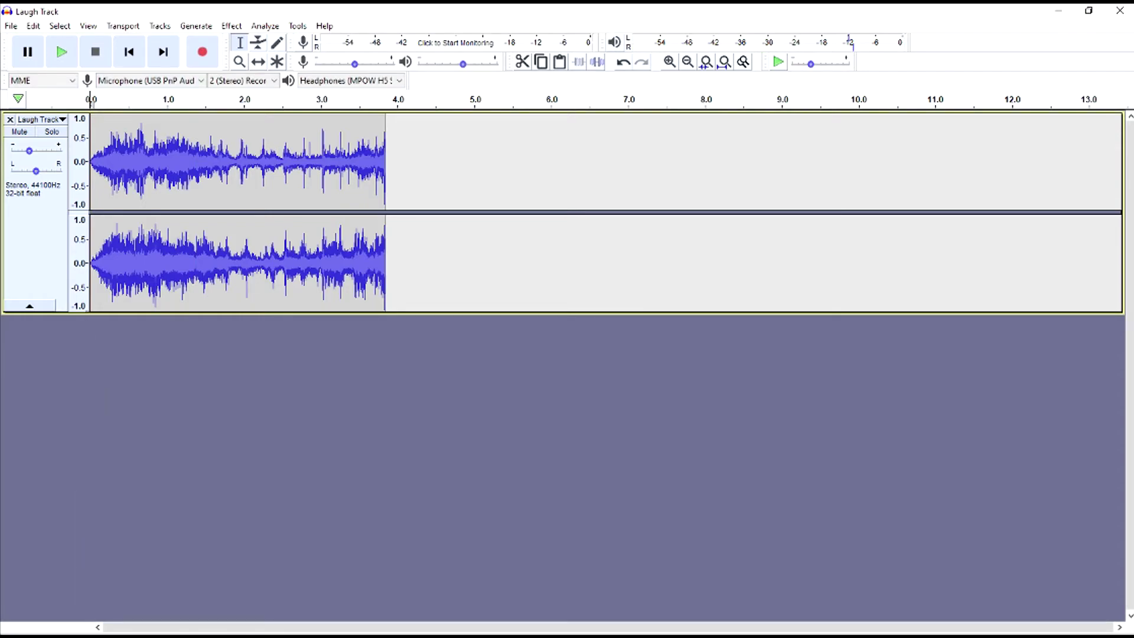
Apply a Fade Out to about the last 0.2 seconds of the laugh track and play its ending.
{"action": "left_click_drag", "start_coordinate": [366, 165], "coordinate": [384, 166]}
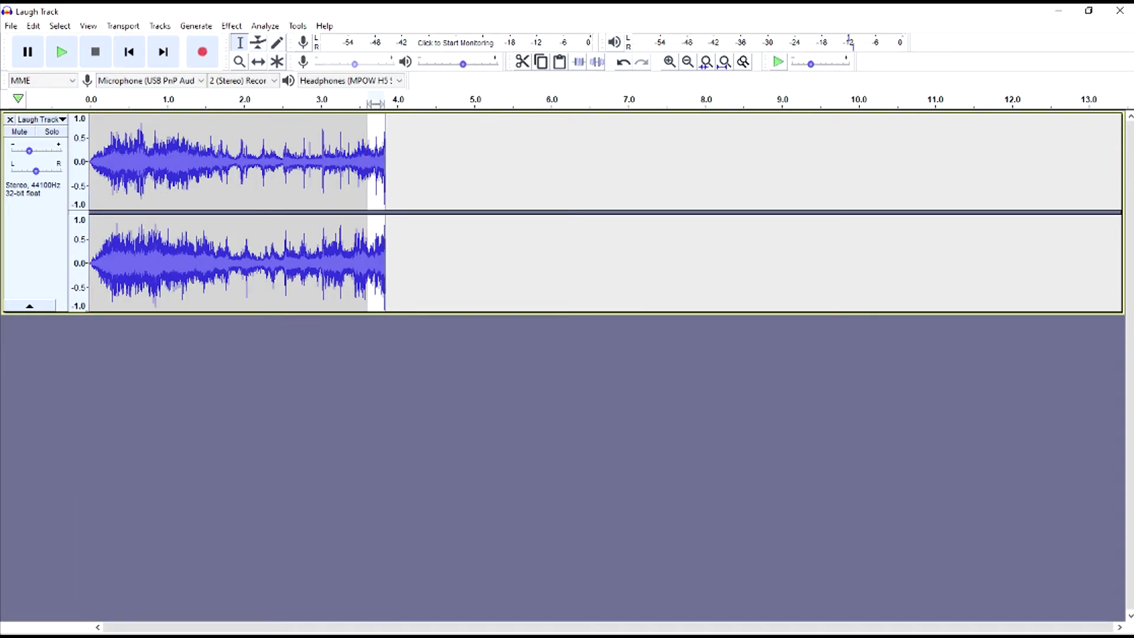
{"action": "key", "text": "alt+c"}
{"action": "key", "text": "Down"}
{"action": "key", "text": "Down"}
{"action": "key", "text": "Down"}
{"action": "key", "text": "Down"}
{"action": "key", "text": "Down"}
{"action": "key", "text": "Down"}
{"action": "key", "text": "Down"}
{"action": "key", "text": "Down"}
{"action": "key", "text": "Down"}
{"action": "key", "text": "Down"}
{"action": "key", "text": "Down"}
{"action": "key", "text": "Down"}
{"action": "key", "text": "Down"}
{"action": "key", "text": "Down"}
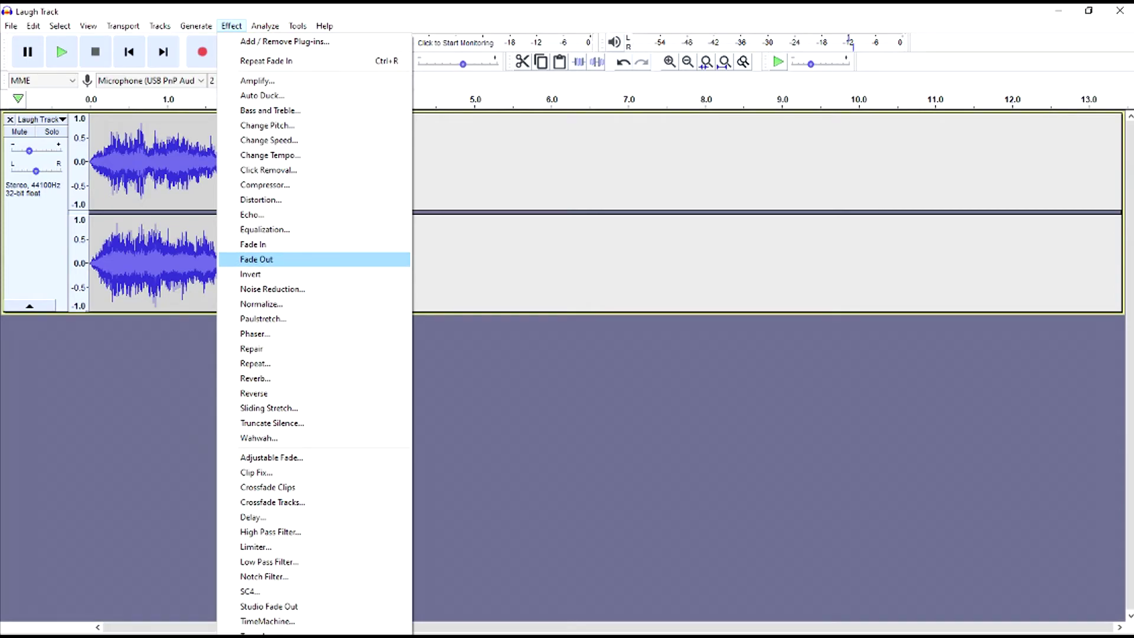
{"action": "key", "text": "Return"}
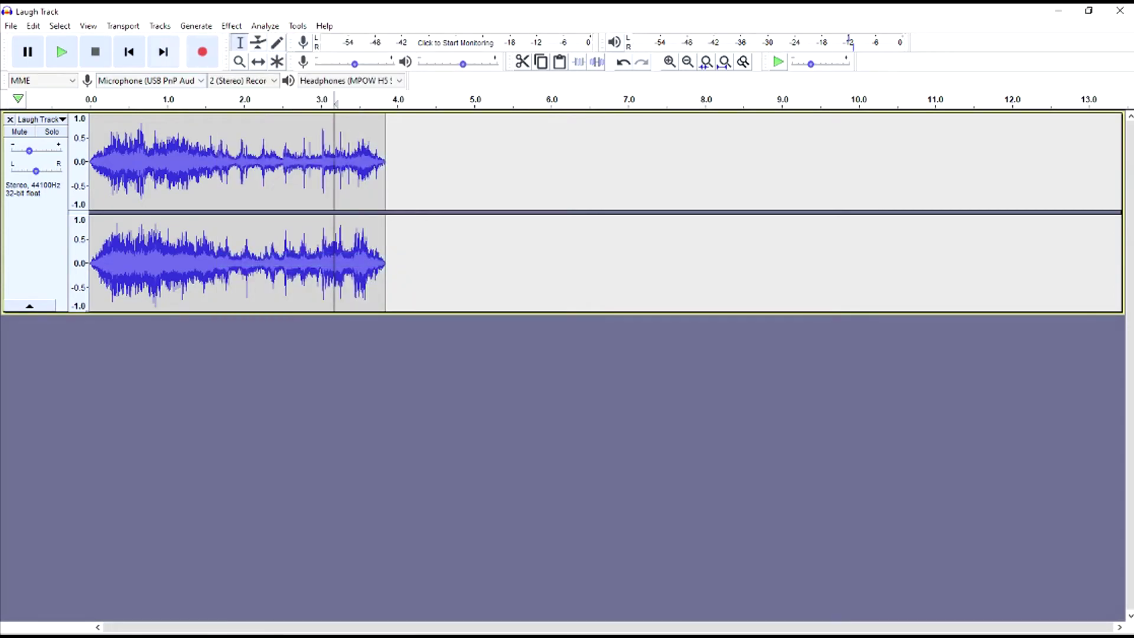
{"action": "key", "text": "space"}
Split the laugh track clip at about 1.85 seconds.
{"action": "left_click", "coordinate": [233, 165]}
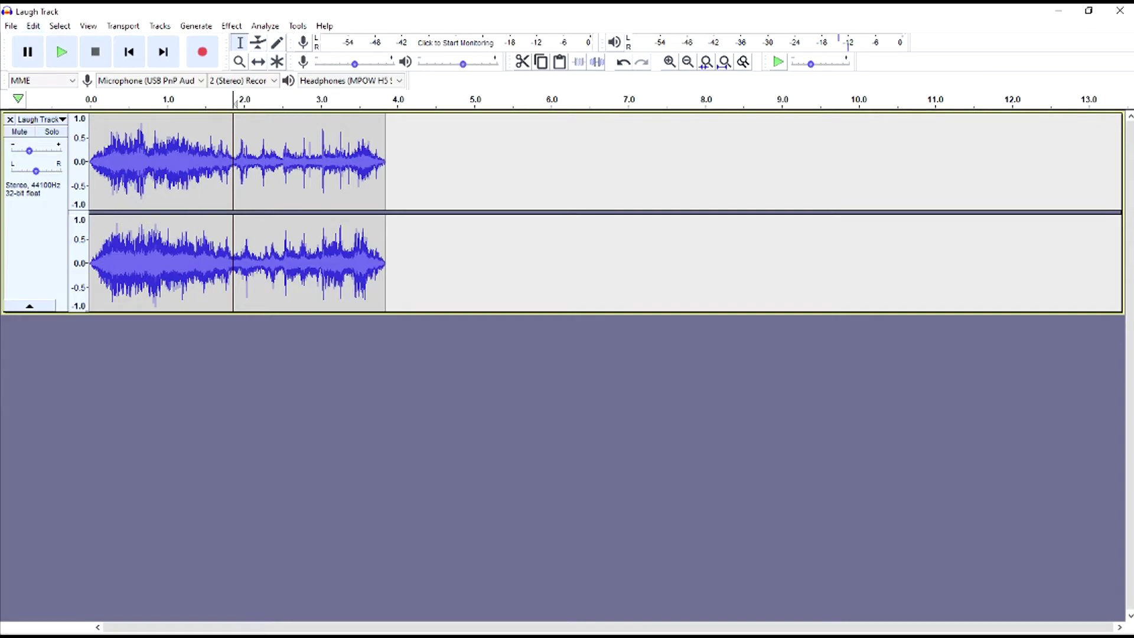
{"action": "key", "text": "alt+e"}
{"action": "key", "text": "Right"}
{"action": "key", "text": "Left"}
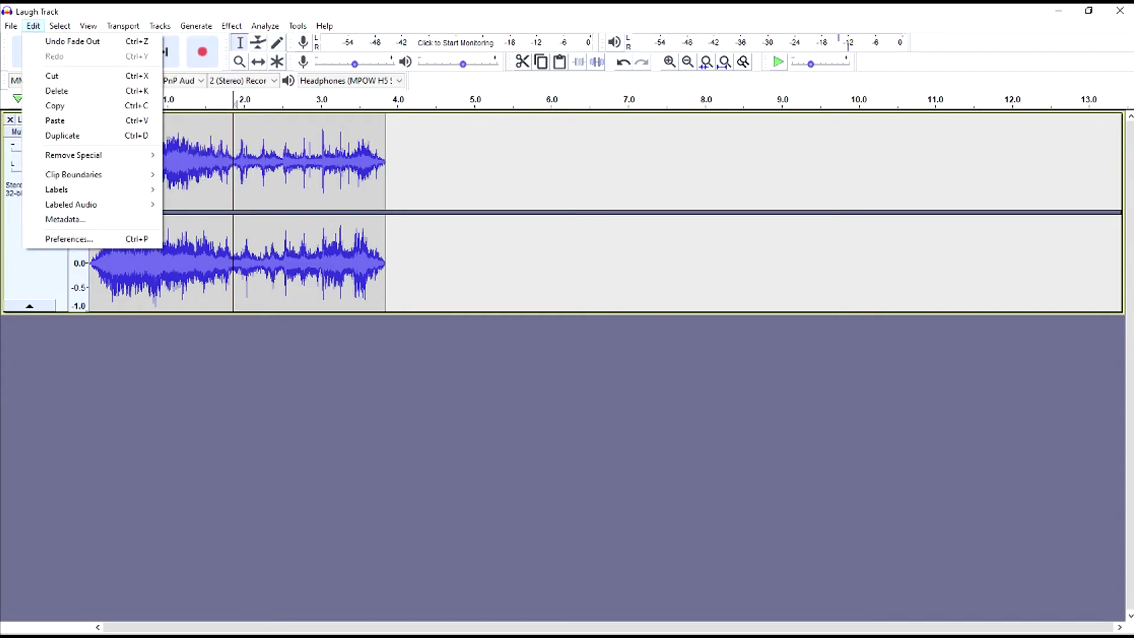
{"action": "key", "text": "Down"}
{"action": "key", "text": "Down"}
{"action": "key", "text": "Down"}
{"action": "key", "text": "Down"}
{"action": "key", "text": "Down"}
{"action": "key", "text": "Down"}
{"action": "key", "text": "Down"}
{"action": "key", "text": "Down"}
{"action": "key", "text": "Right"}
{"action": "key", "text": "Return"}
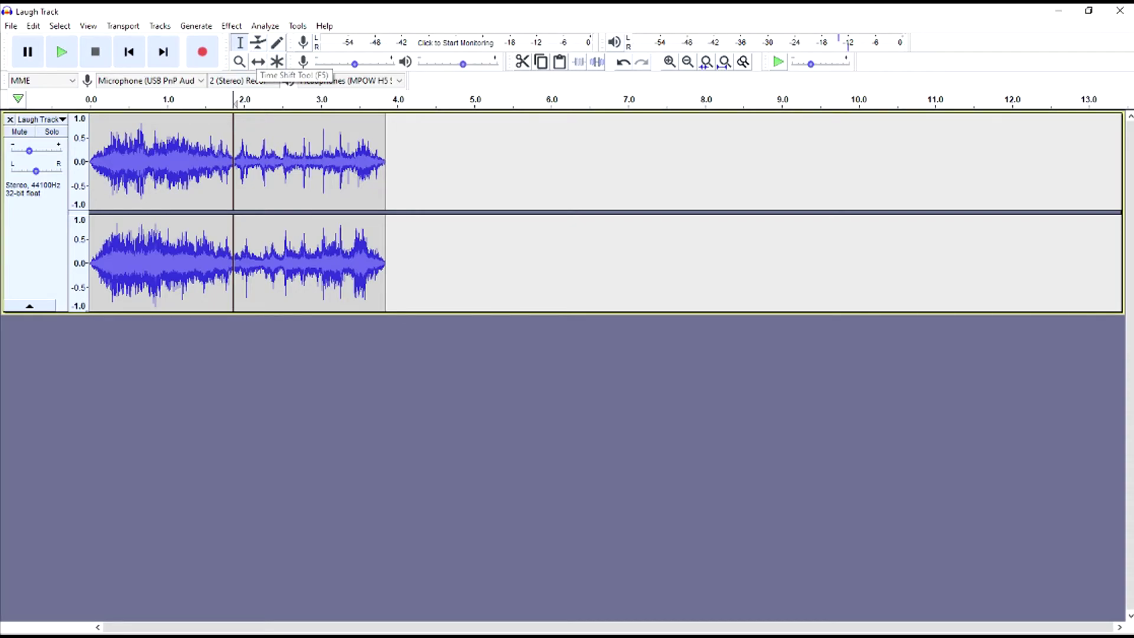
Shift the second clip along the timeline to start at about 4.7 seconds, and undo the move.
{"action": "left_click", "coordinate": [258, 61]}
{"action": "left_click_drag", "start_coordinate": [295, 163], "coordinate": [513, 162]}
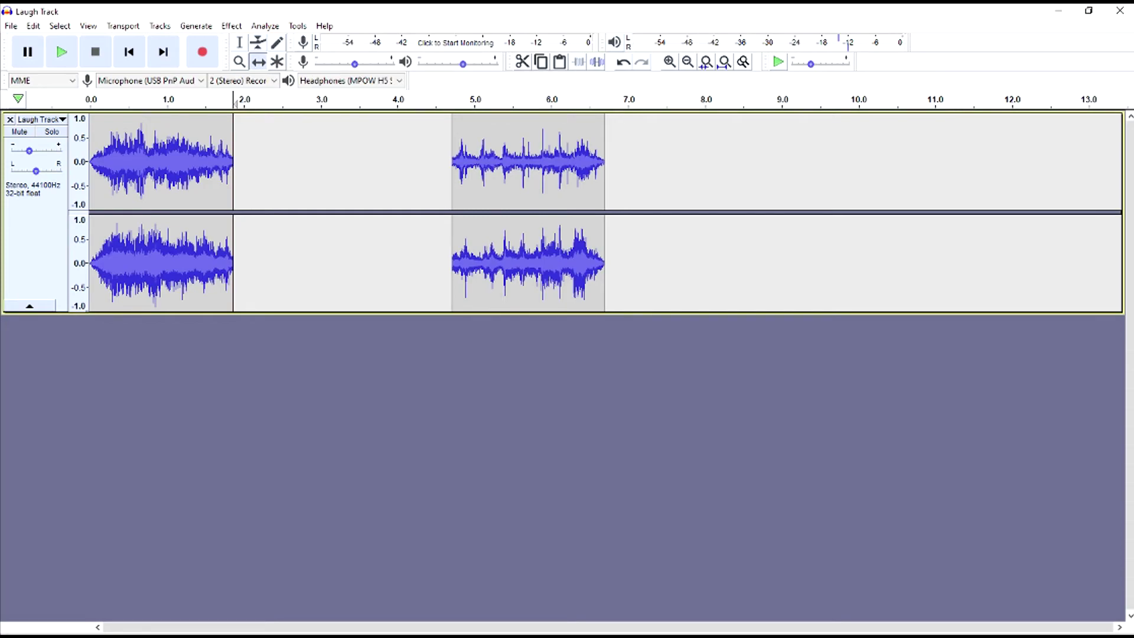
{"action": "key", "text": "ctrl+z"}
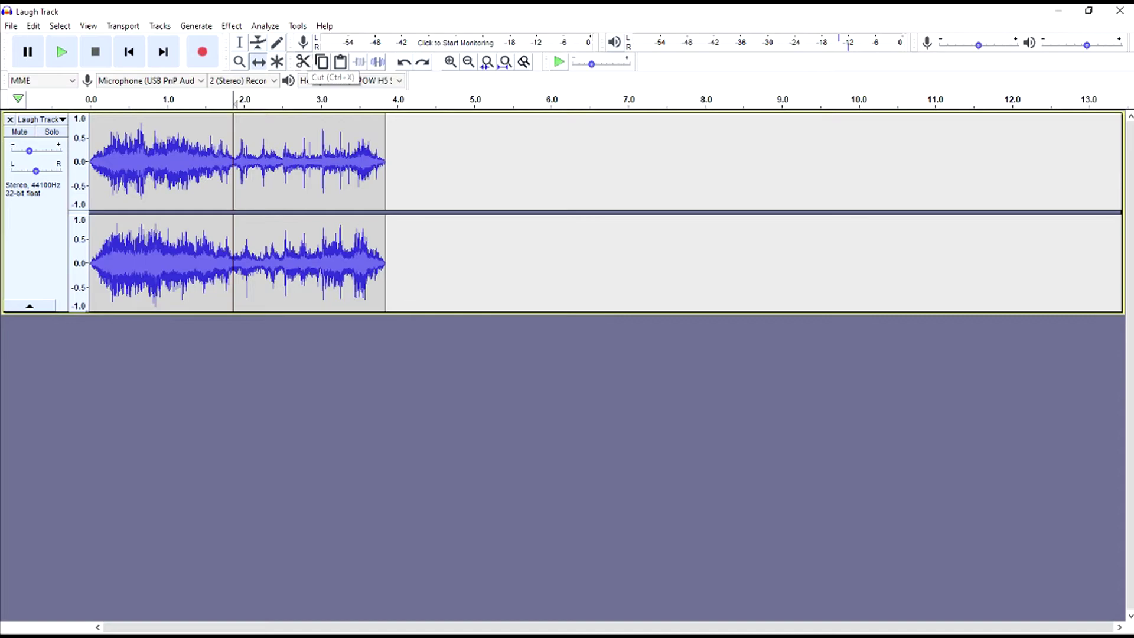
Remove the audio from about 1.85 seconds to the end of the clip, undoing and redoing the removal once.
{"action": "key", "text": "F1"}
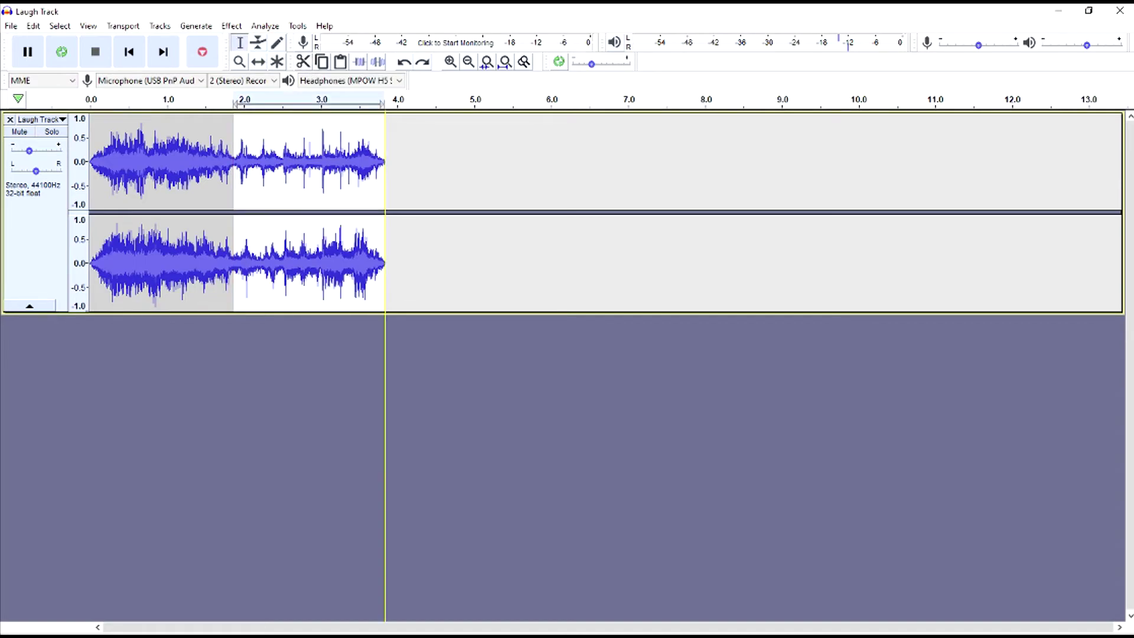
{"action": "left_click", "coordinate": [385, 159], "text": "shift"}
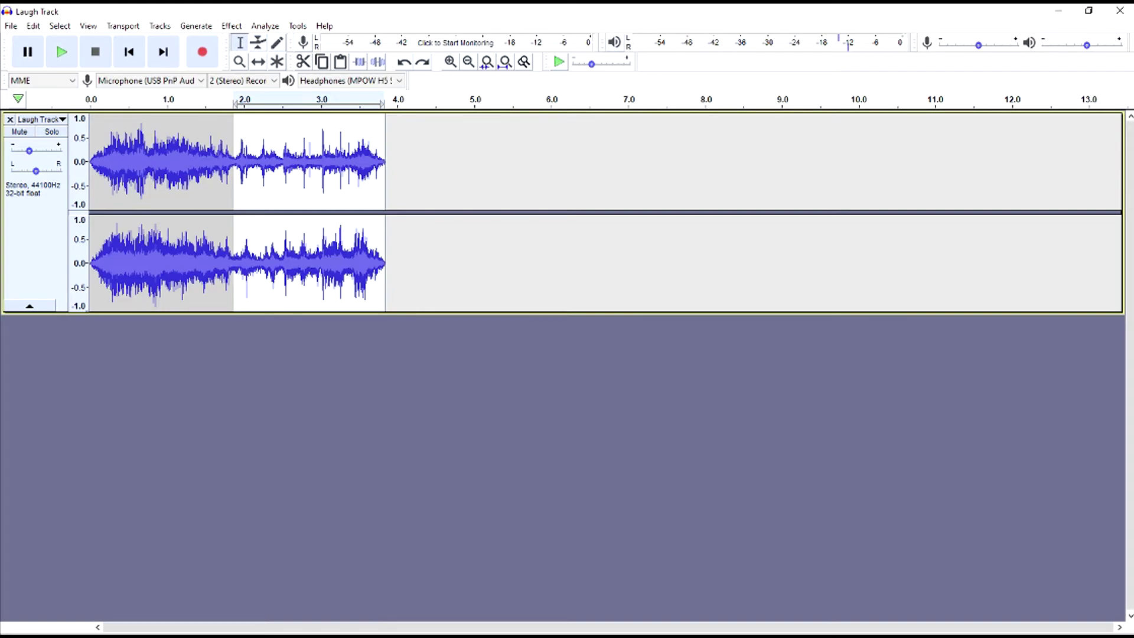
{"action": "key", "text": "Delete"}
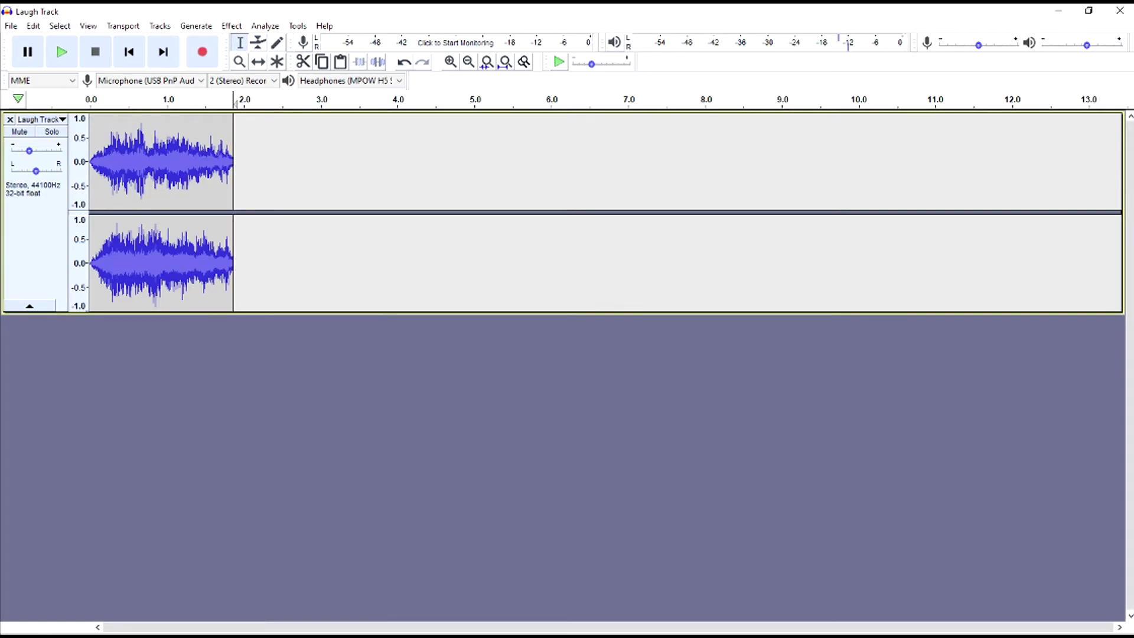
{"action": "key", "text": "ctrl+z"}
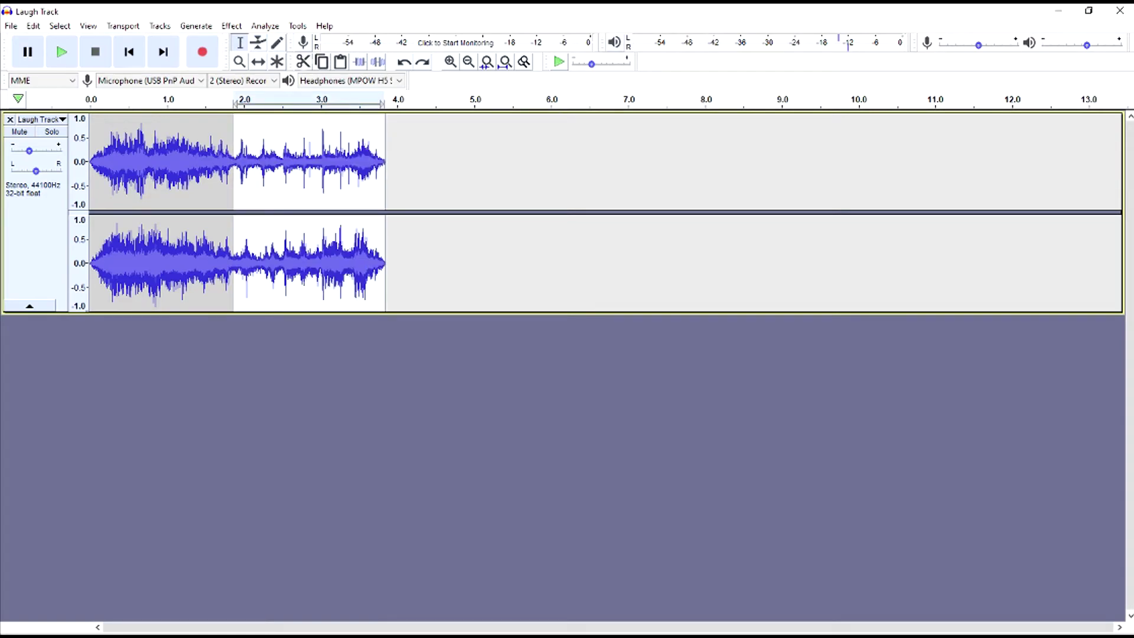
{"action": "key", "text": "ctrl+y"}
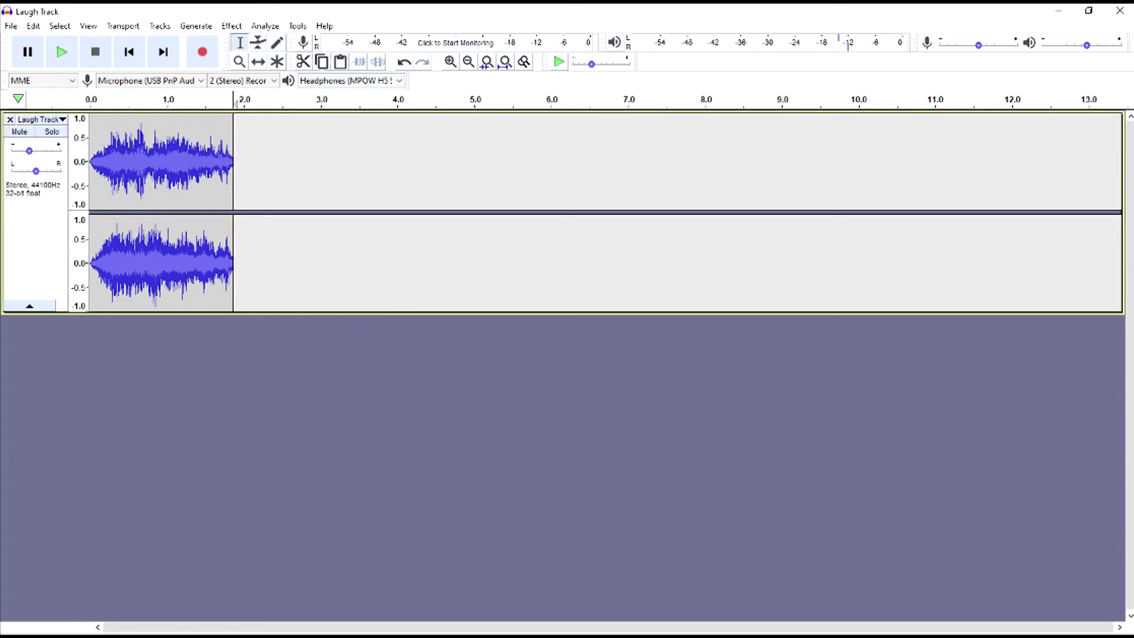
Paste the removed section as a separate track and shift it to start at about 3.6 seconds.
{"action": "key", "text": "ctrl+v"}
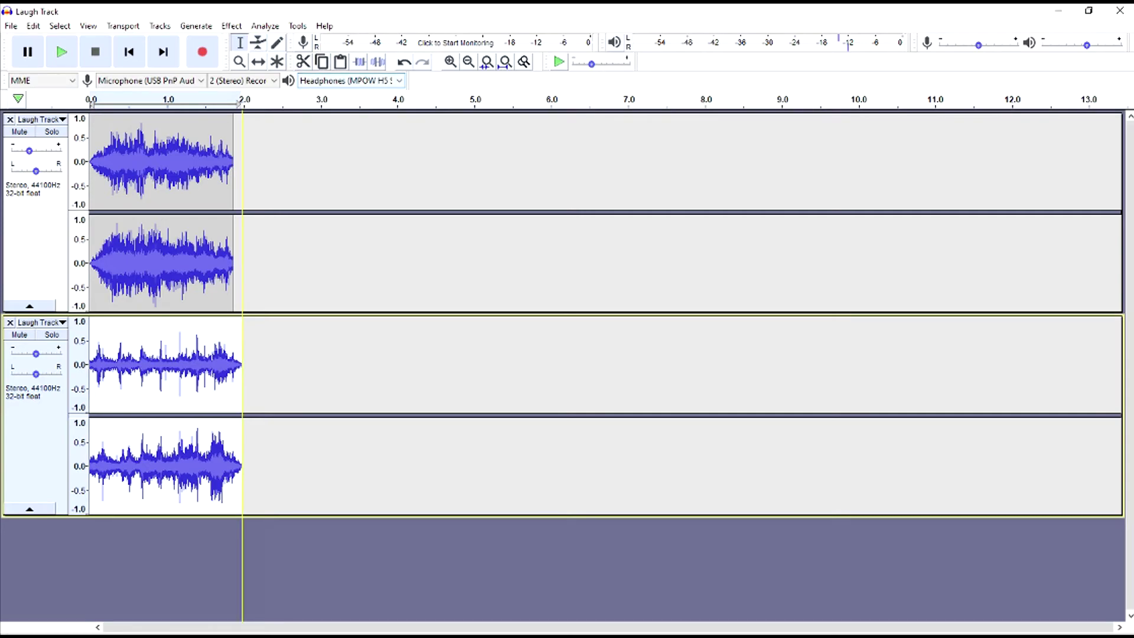
{"action": "key", "text": "F5"}
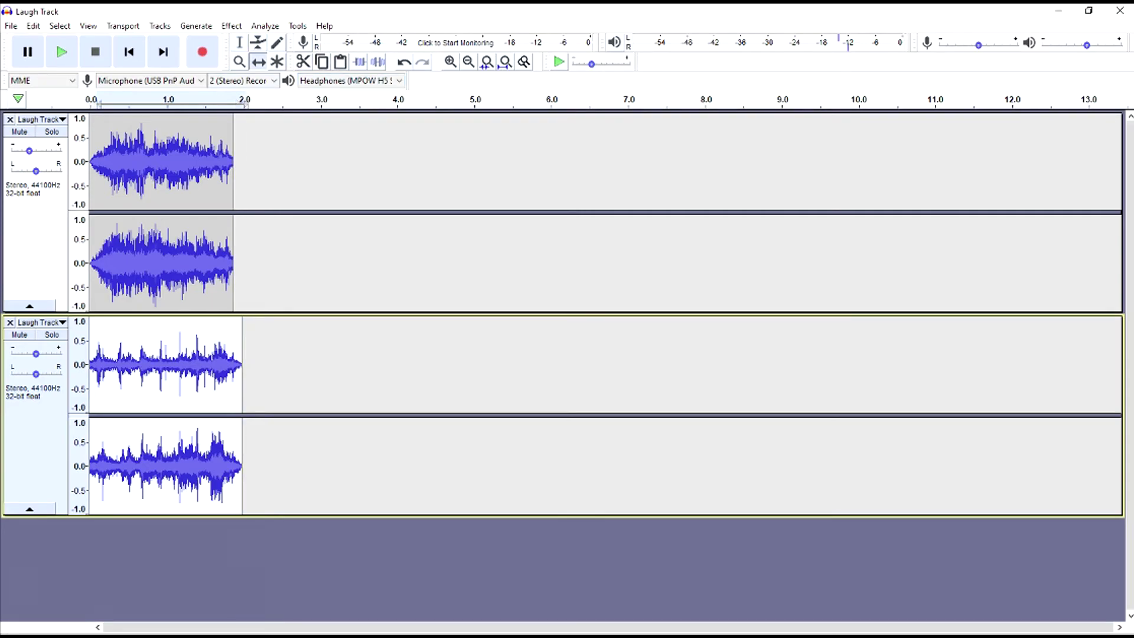
{"action": "left_click_drag", "start_coordinate": [165, 365], "coordinate": [442, 365]}
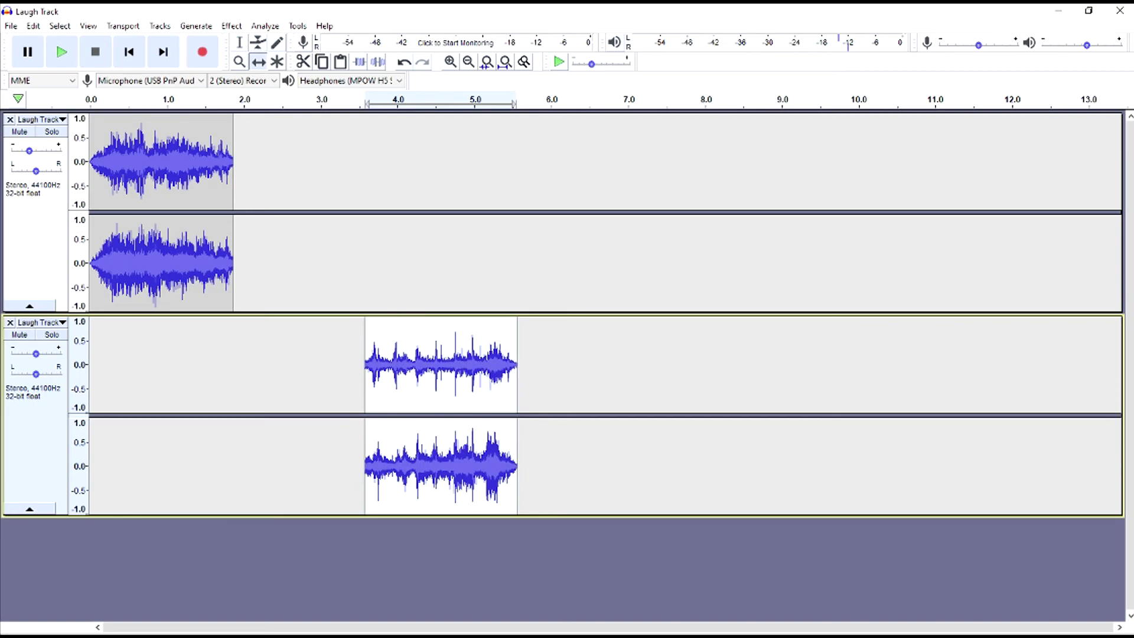
Undo the shift and the separate-track paste, and restore the removed section in the original track.
{"action": "key", "text": "ctrl+z"}
{"action": "key", "text": "ctrl+z"}
{"action": "key", "text": "ctrl+v"}
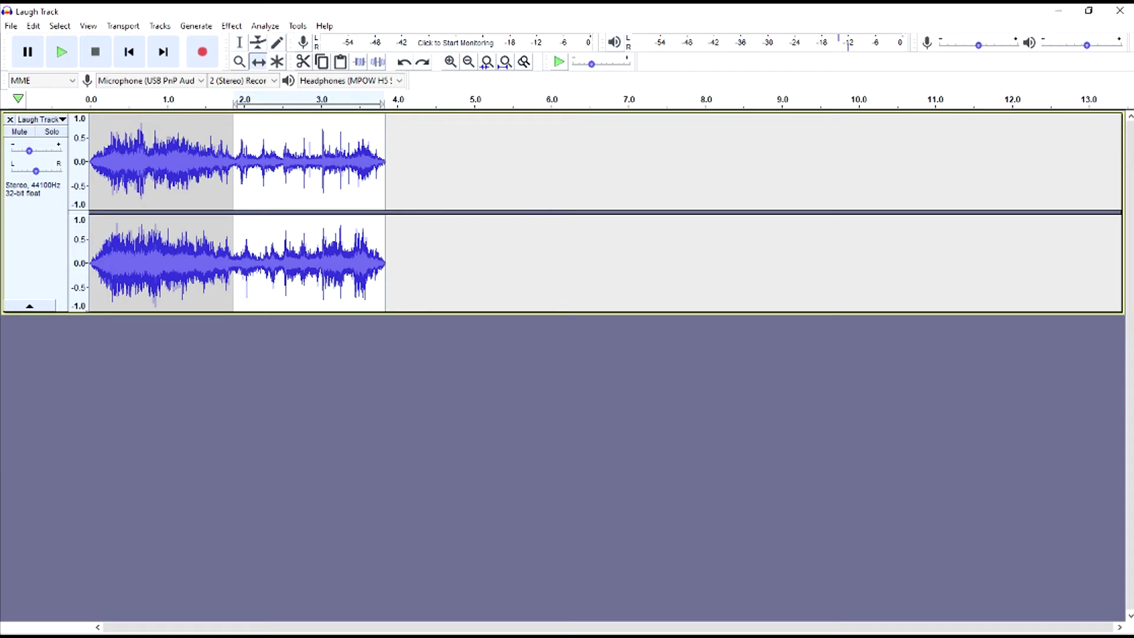
Open the TimeMachine effect and select the entire laugh track.
{"action": "key", "text": "alt+c"}
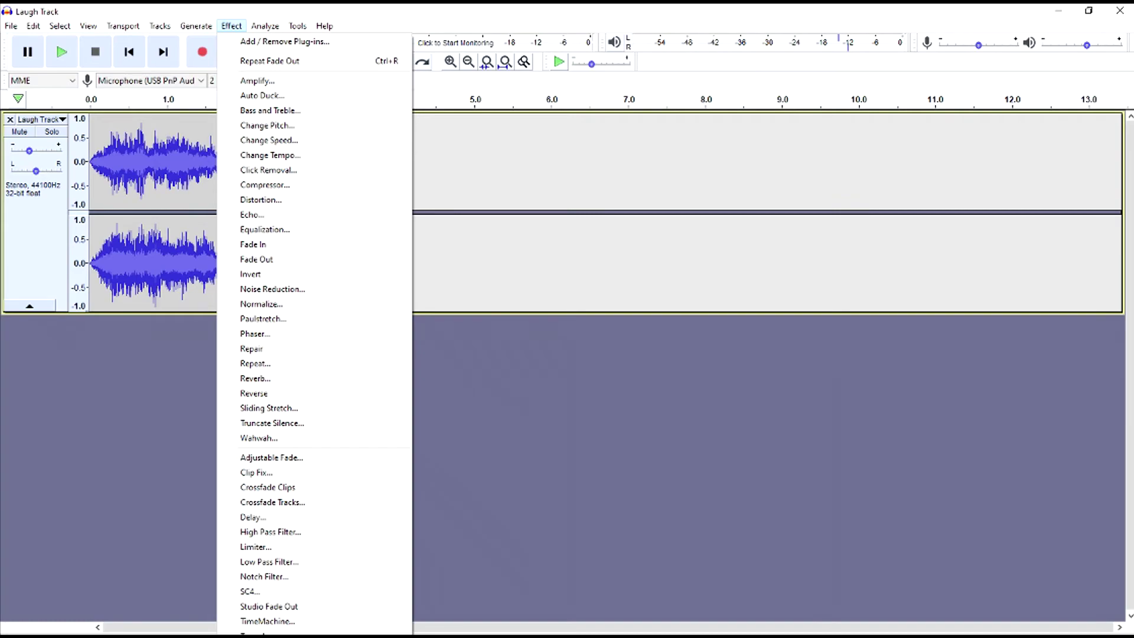
{"action": "left_click", "coordinate": [268, 620]}
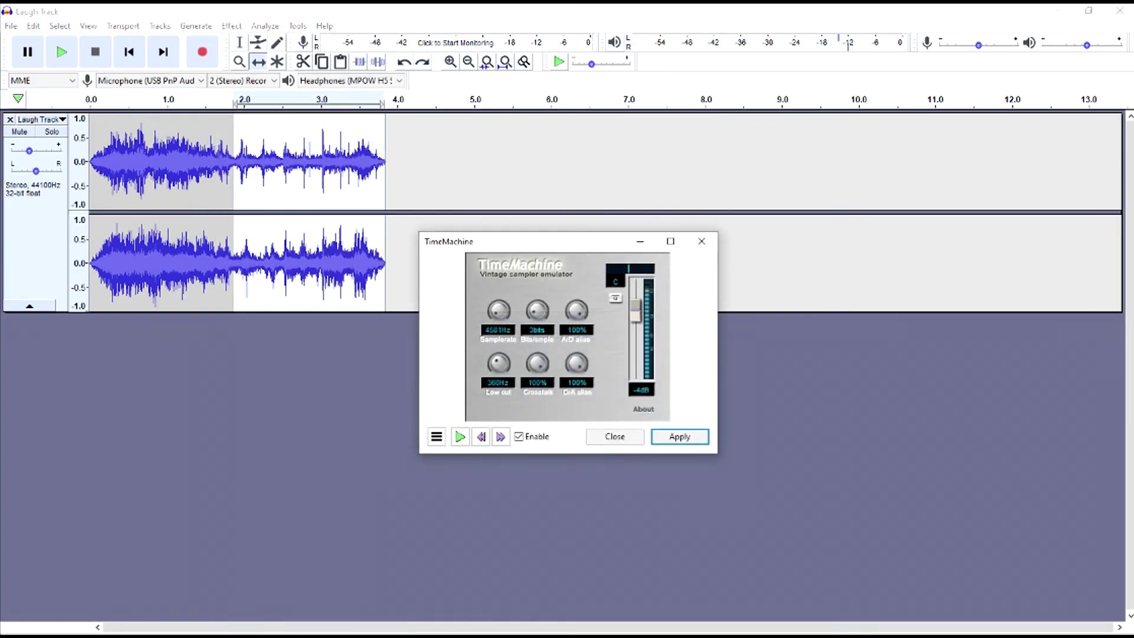
{"action": "key", "text": "ctrl+a"}
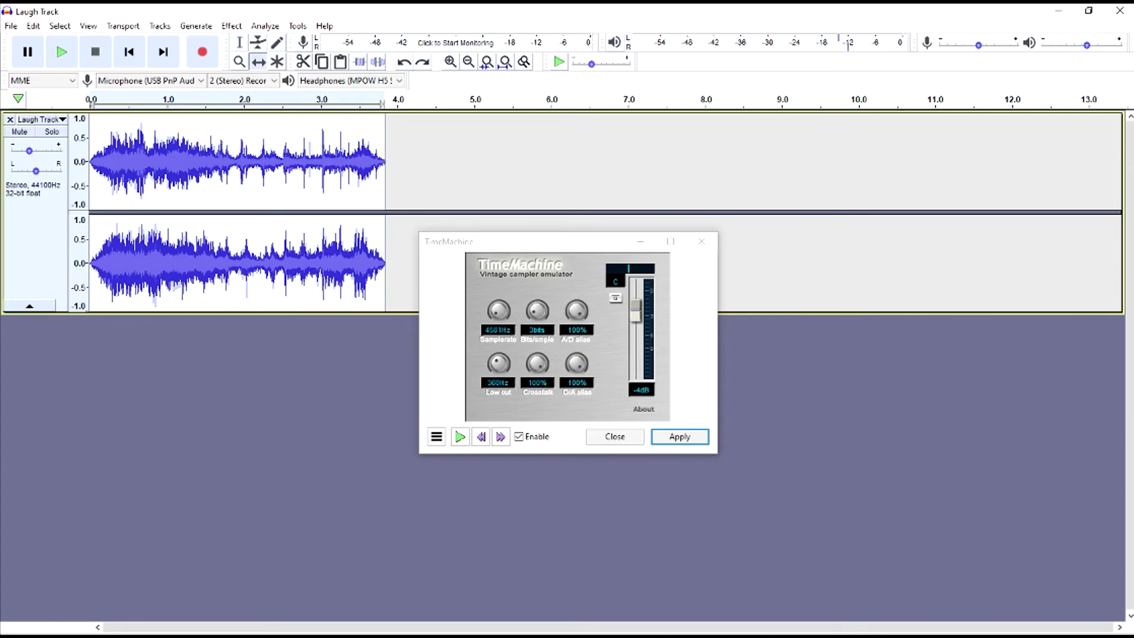
Limit the selection to the range from about 0.4 to 1.6 seconds.
{"action": "key", "text": "F1"}
{"action": "left_click", "coordinate": [117, 159]}
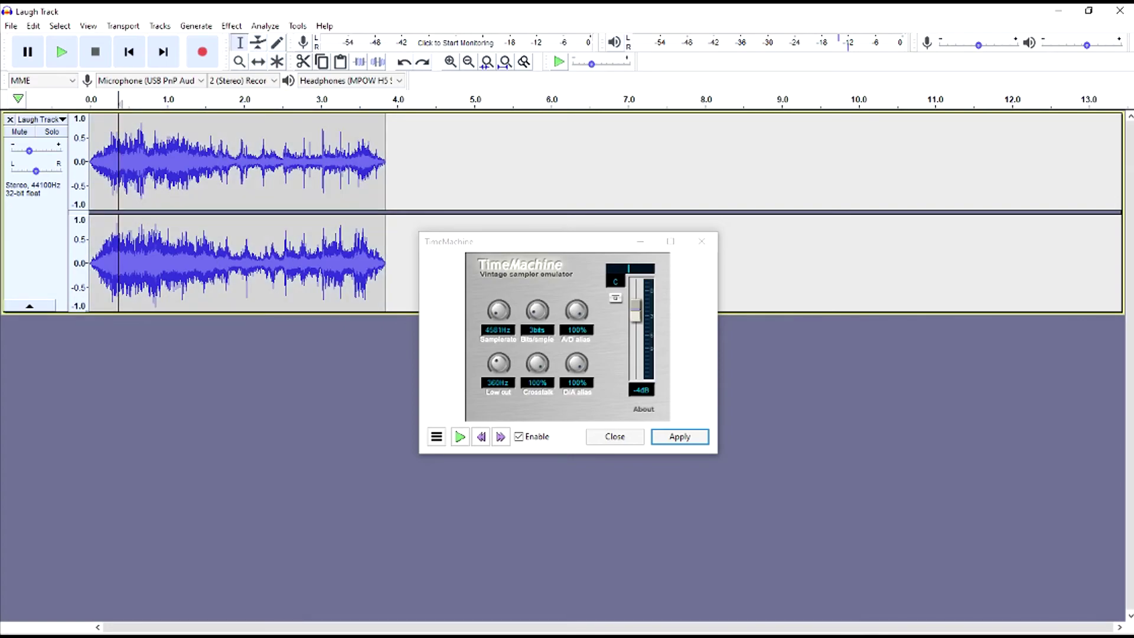
{"action": "left_click_drag", "start_coordinate": [116, 159], "coordinate": [216, 159]}
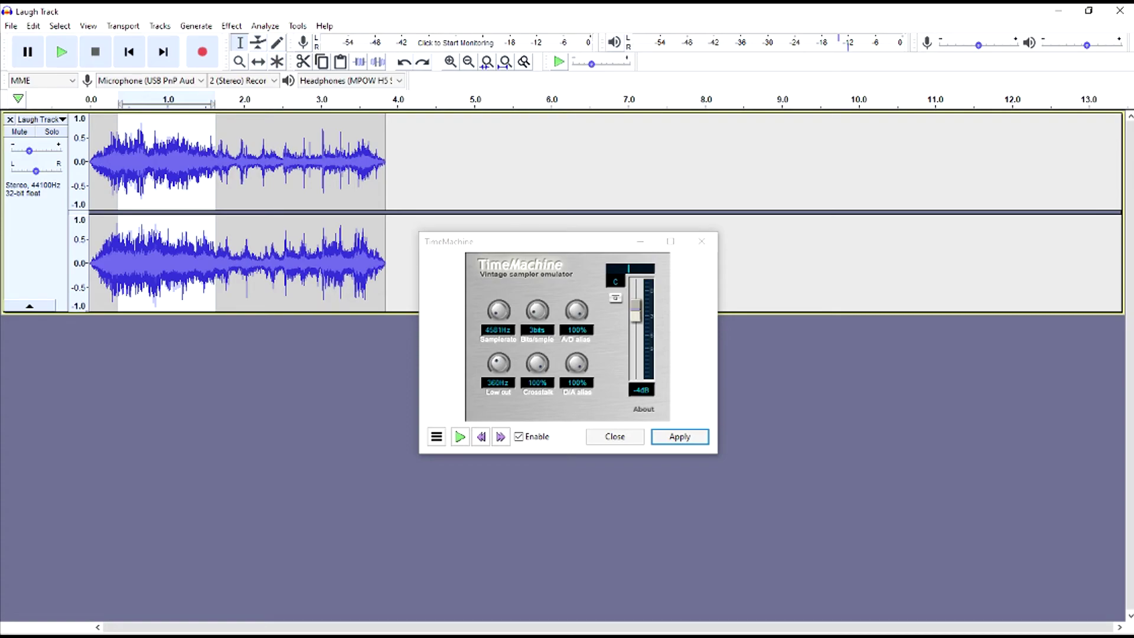
Apply the TimeMachine effect to the entire laugh track, close its window and play the result.
{"action": "key", "text": "ctrl+a"}
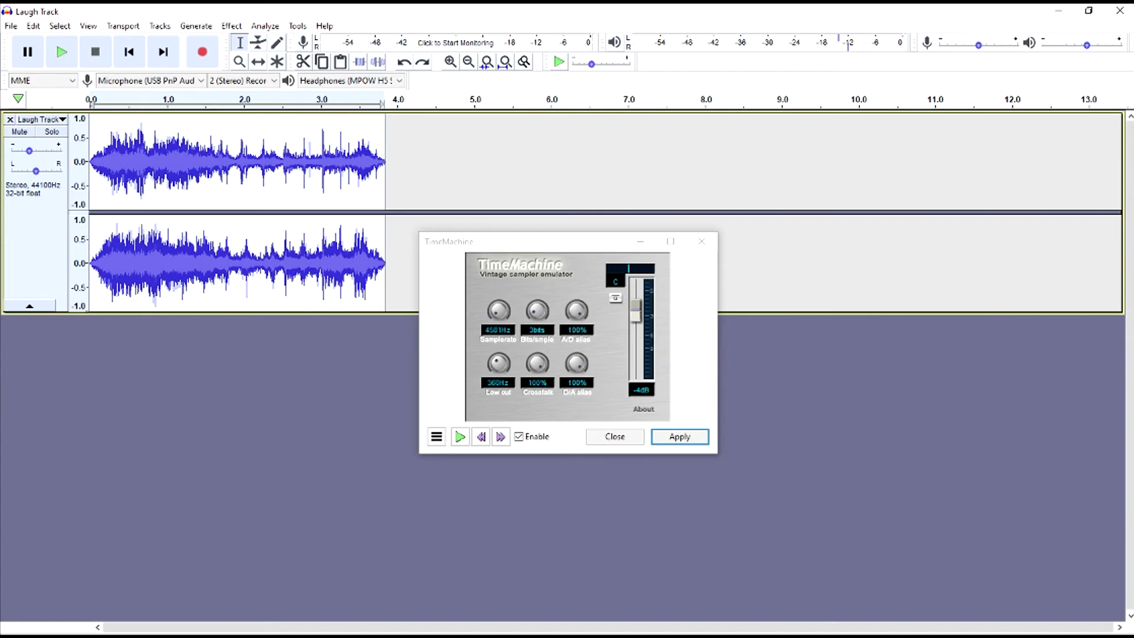
{"action": "left_click", "coordinate": [679, 436]}
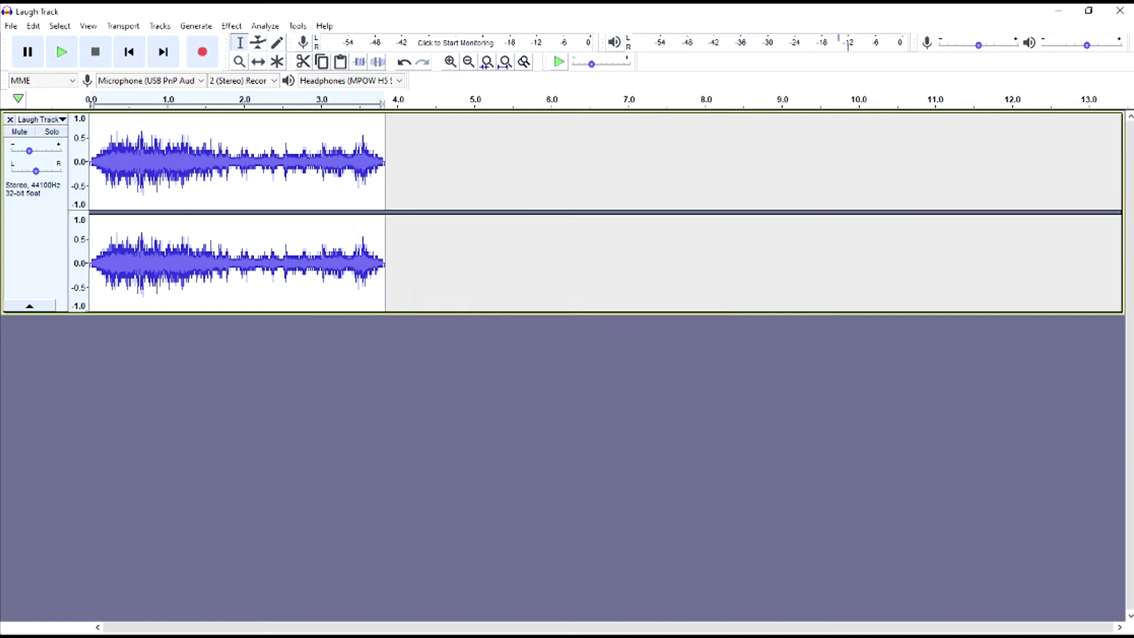
{"action": "left_click", "coordinate": [702, 240]}
{"action": "key", "text": "space"}
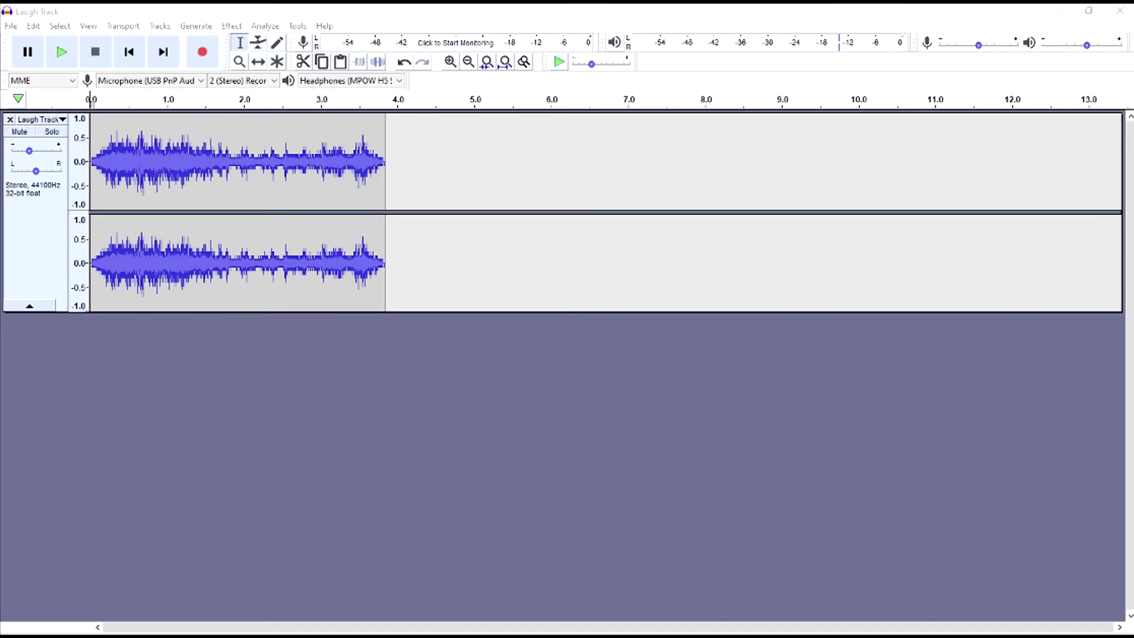
Record about 3.8 seconds of microphone audio directly after the end of the laugh clip, then stop and play the recording.
{"action": "left_click", "coordinate": [385, 177]}
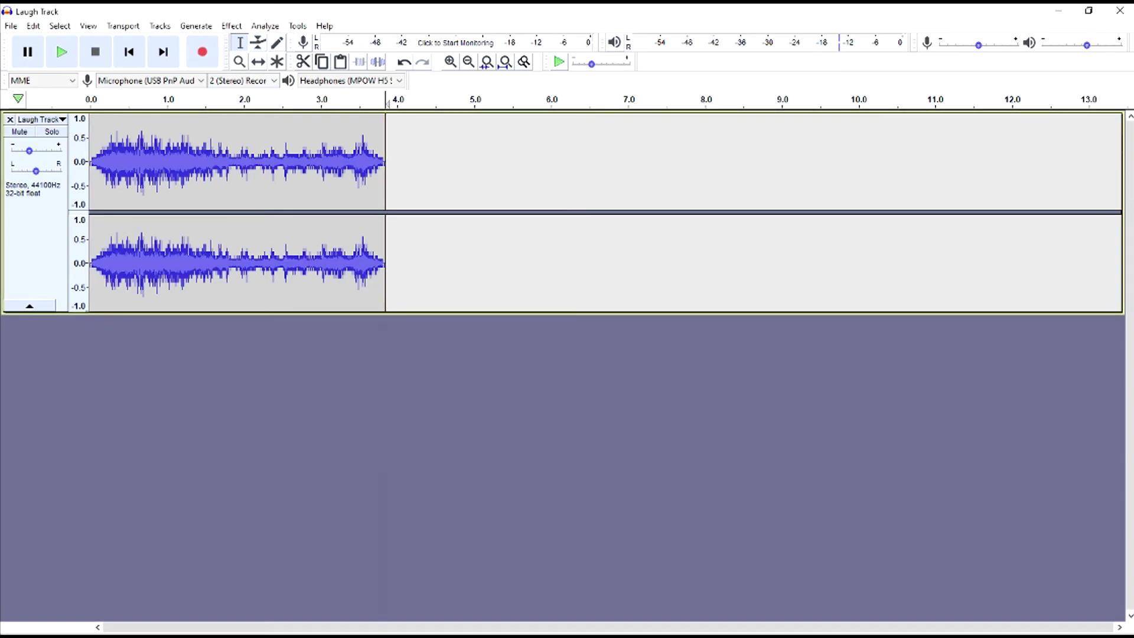
{"action": "key", "text": "r"}
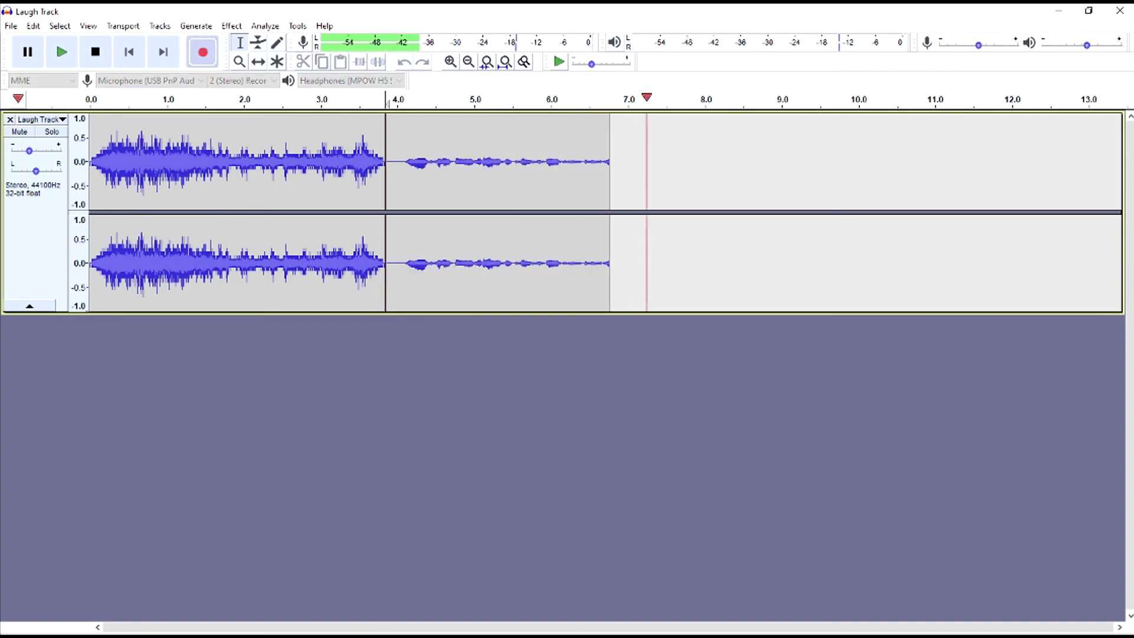
{"action": "key", "text": "space"}
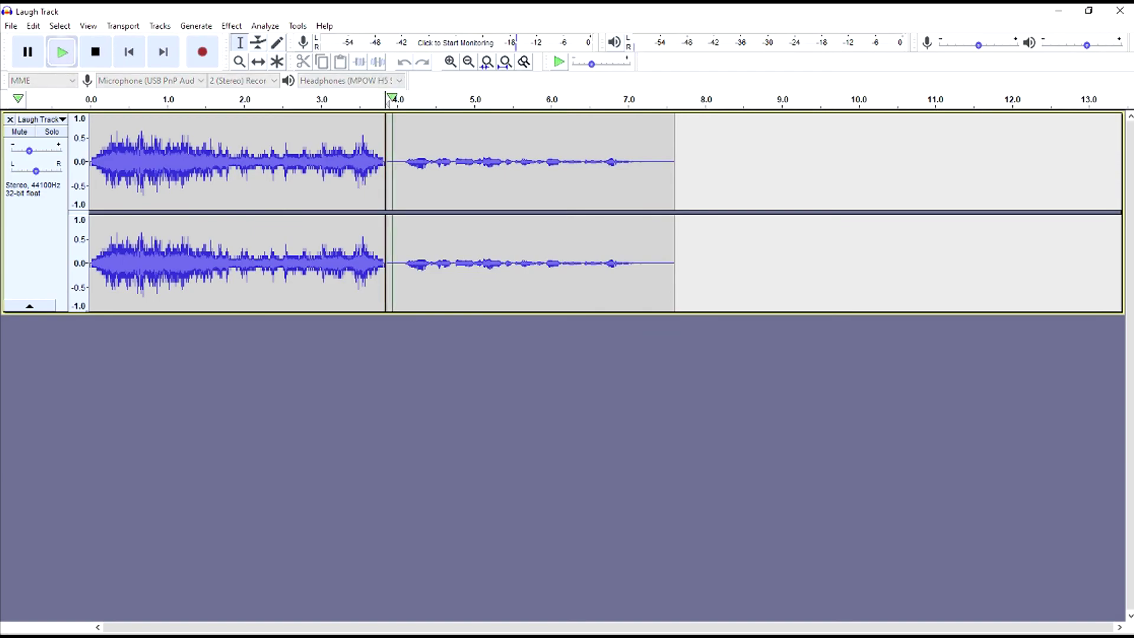
{"action": "left_click", "coordinate": [62, 54]}
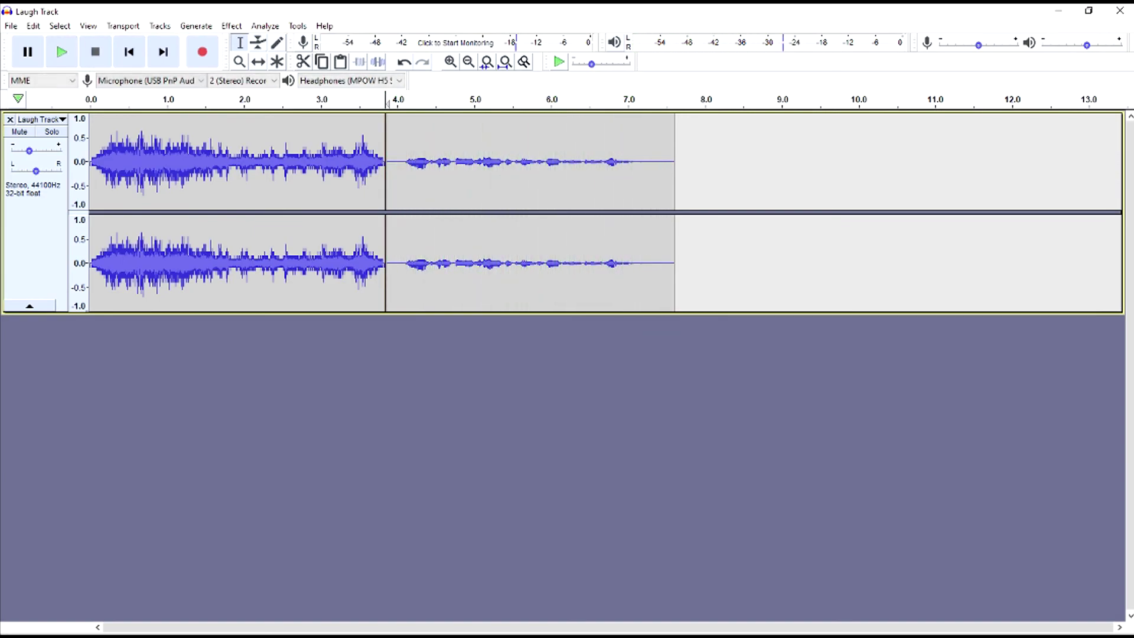
Apply the TimeMachine effect to the recorded audio from about 4.0 to 7.6 seconds and play the result.
{"action": "left_click", "coordinate": [398, 160]}
{"action": "left_click_drag", "start_coordinate": [398, 160], "coordinate": [674, 160]}
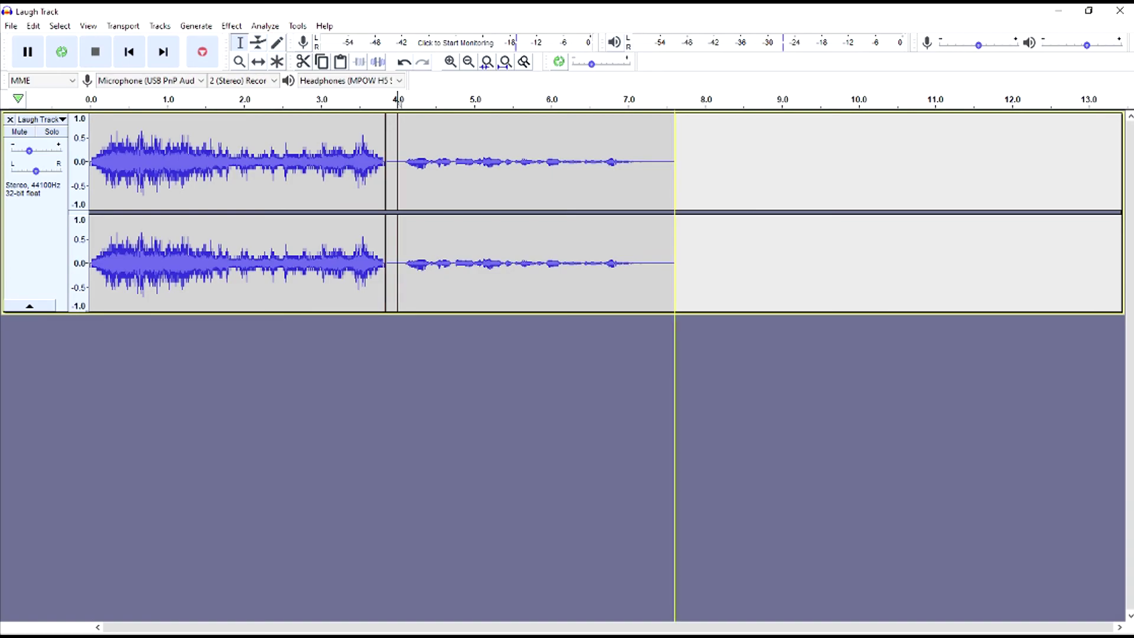
{"action": "left_click", "coordinate": [232, 25]}
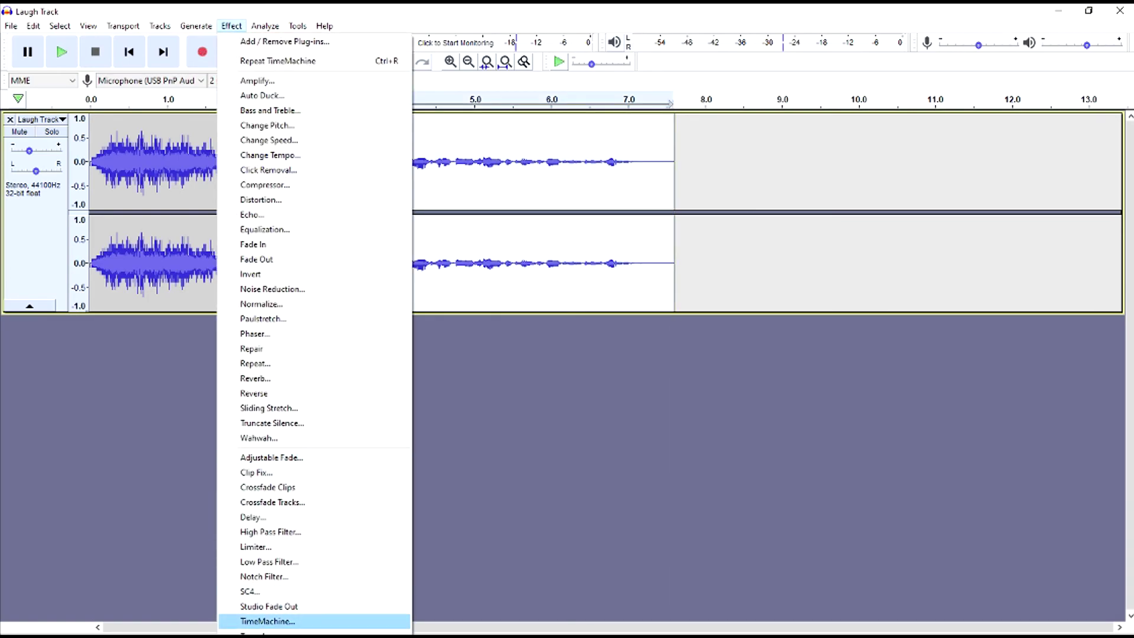
{"action": "left_click", "coordinate": [254, 618]}
{"action": "left_click", "coordinate": [679, 436]}
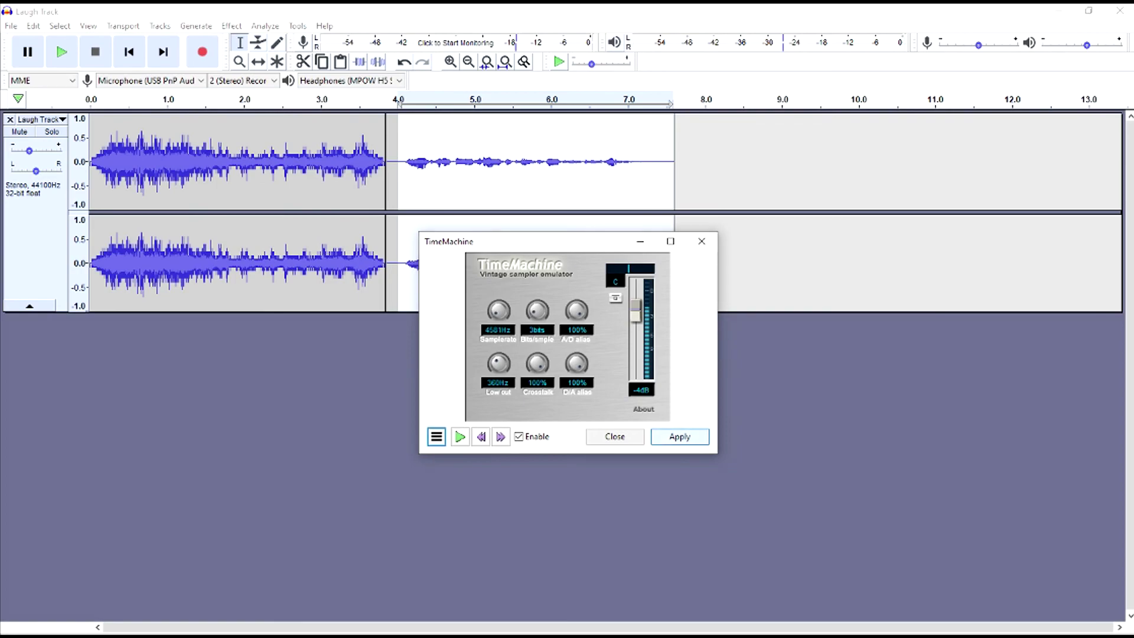
{"action": "left_click", "coordinate": [62, 51]}
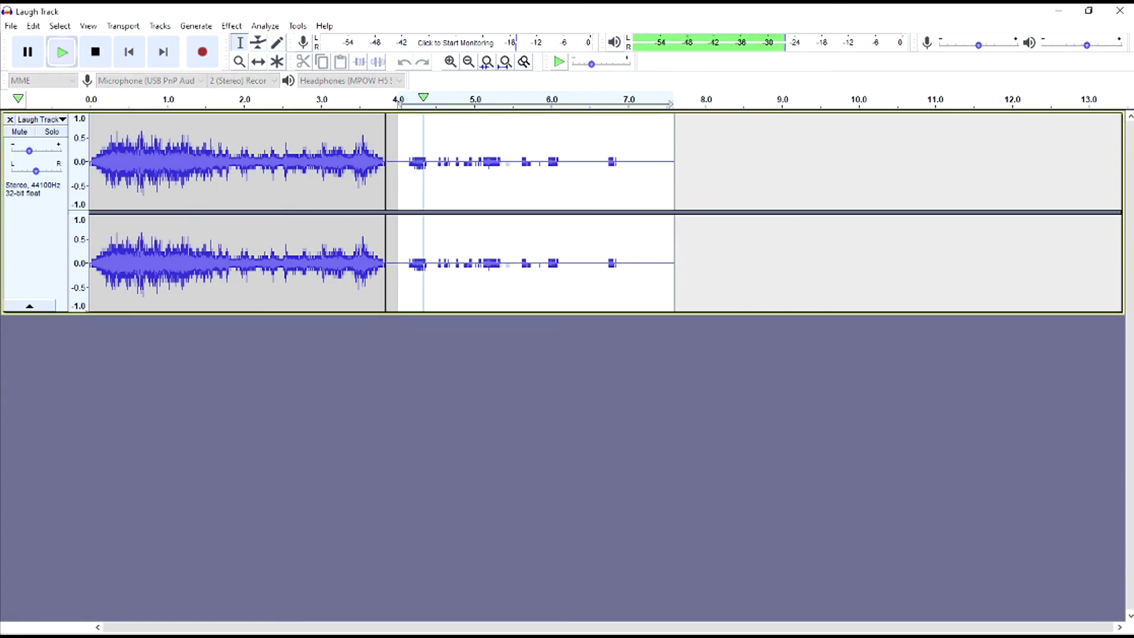